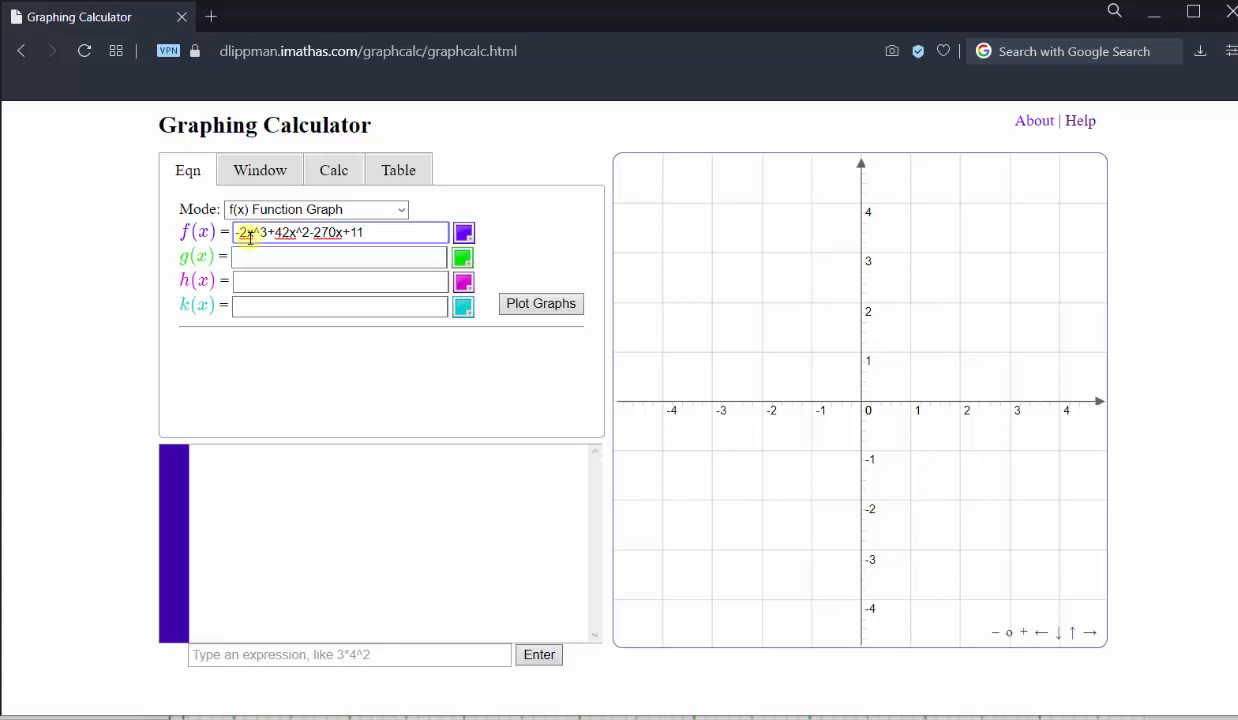
Plot the function f(x) = -2x^3+42x^2-270x+11 on the graph.
left_click(548, 308)
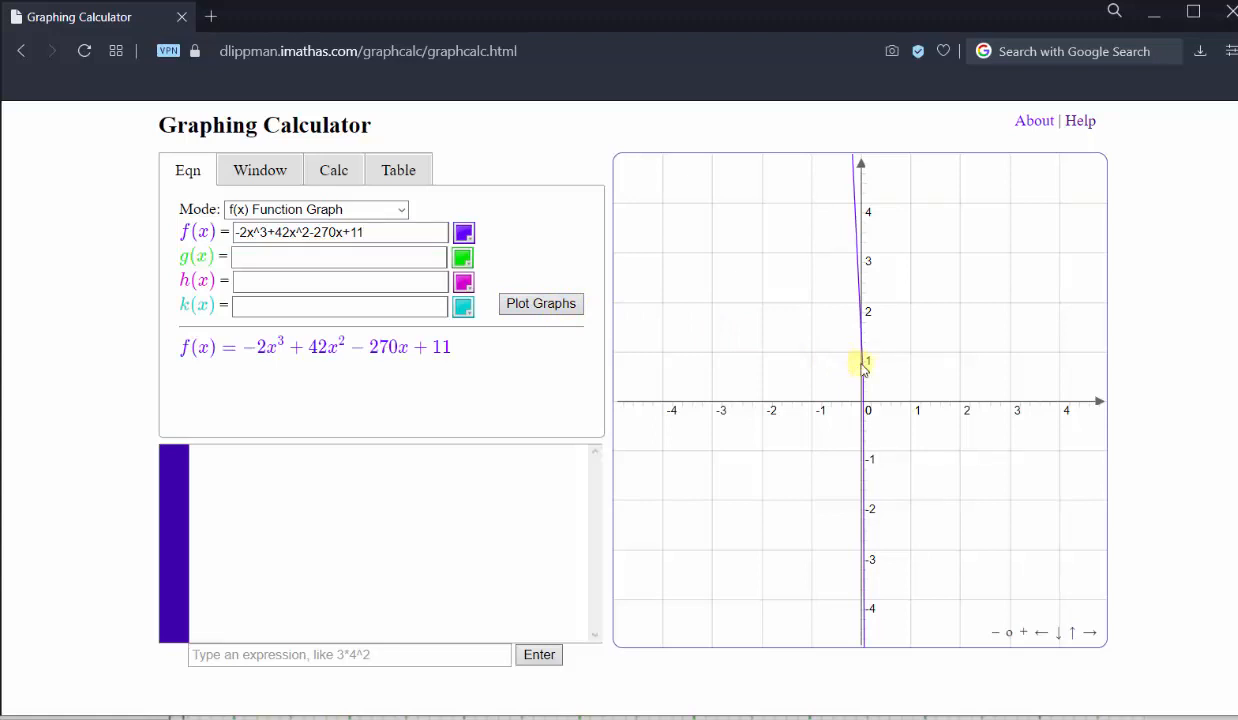
left_click(996, 633)
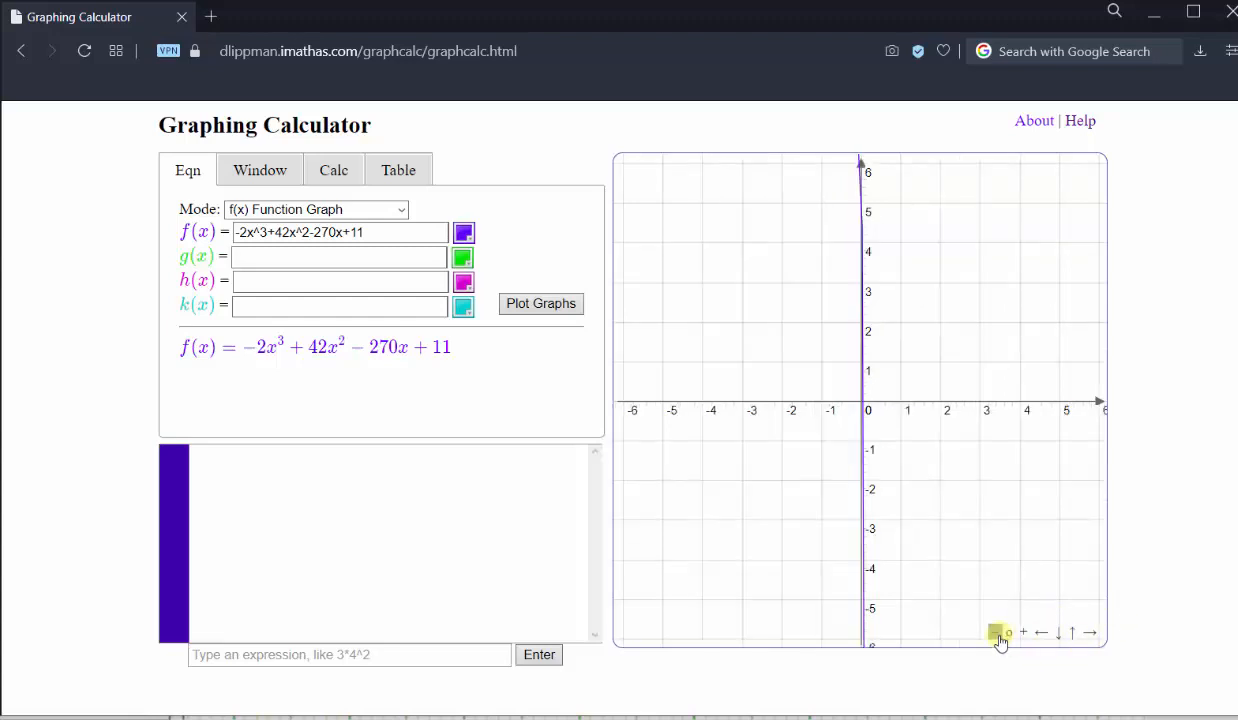
left_click(996, 633)
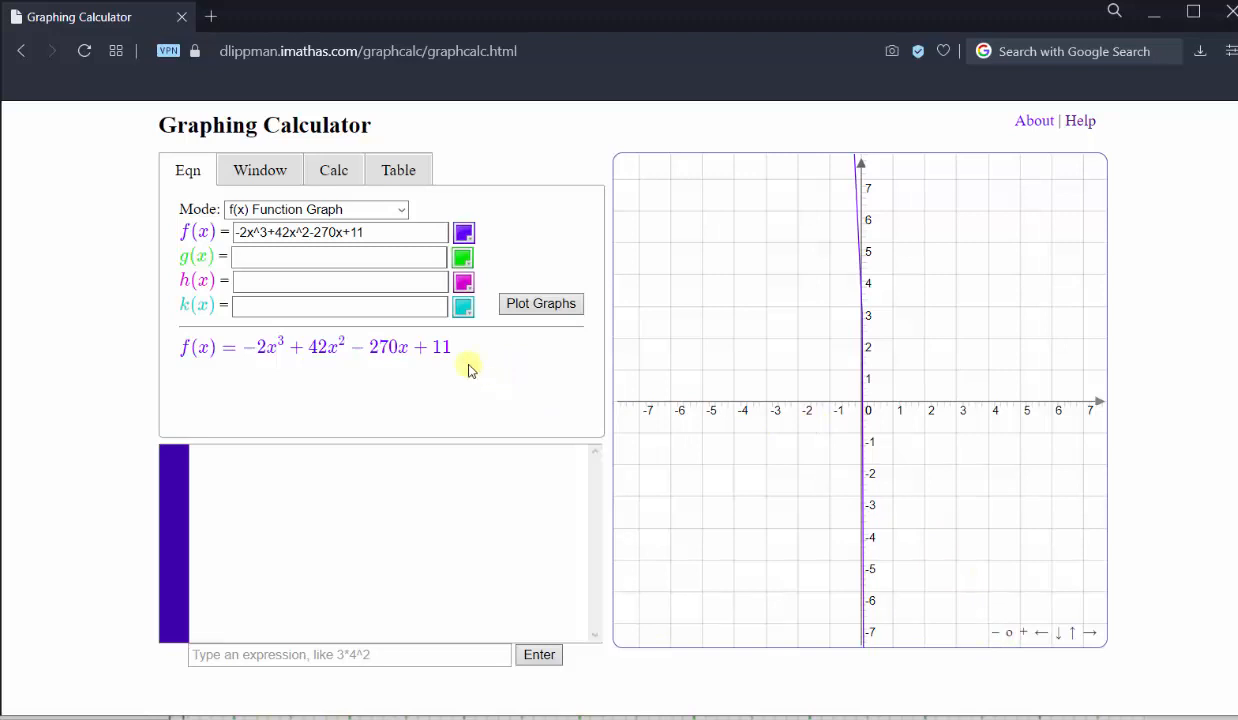
Generate an automatic table of values starting at x = -5 and examine the function values through x = 12.
left_click(401, 173)
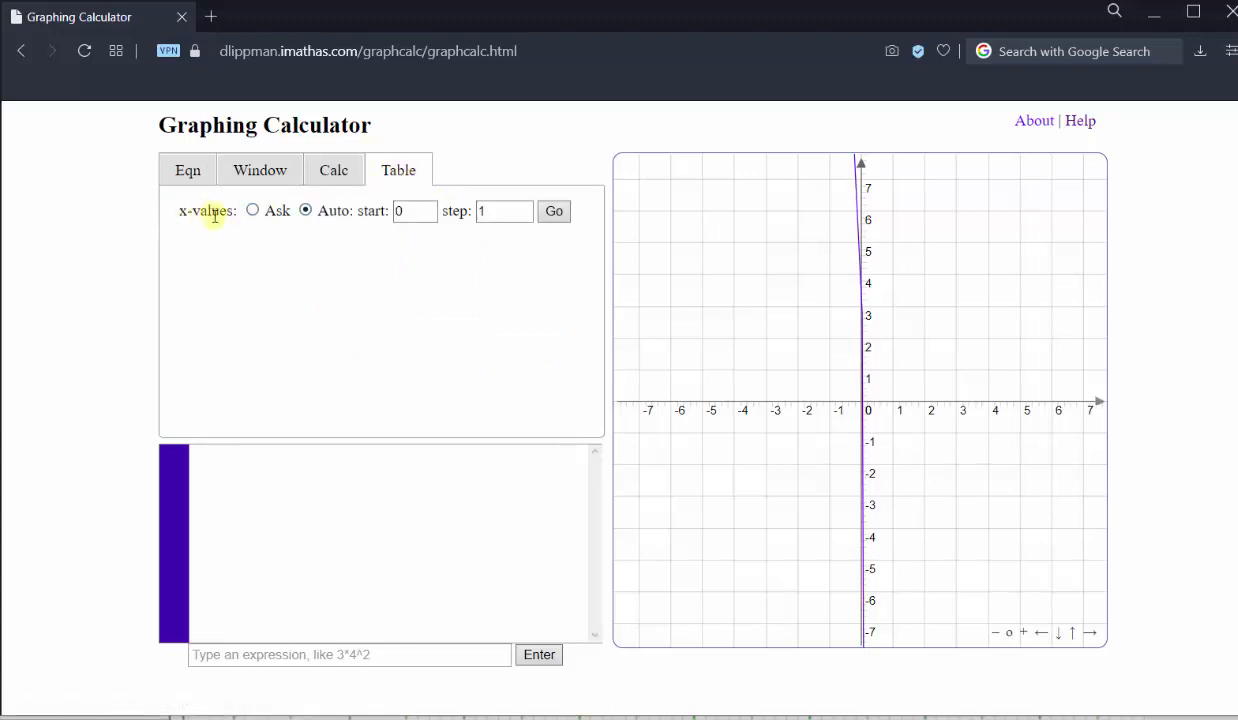
double_click(403, 210)
type("-5")
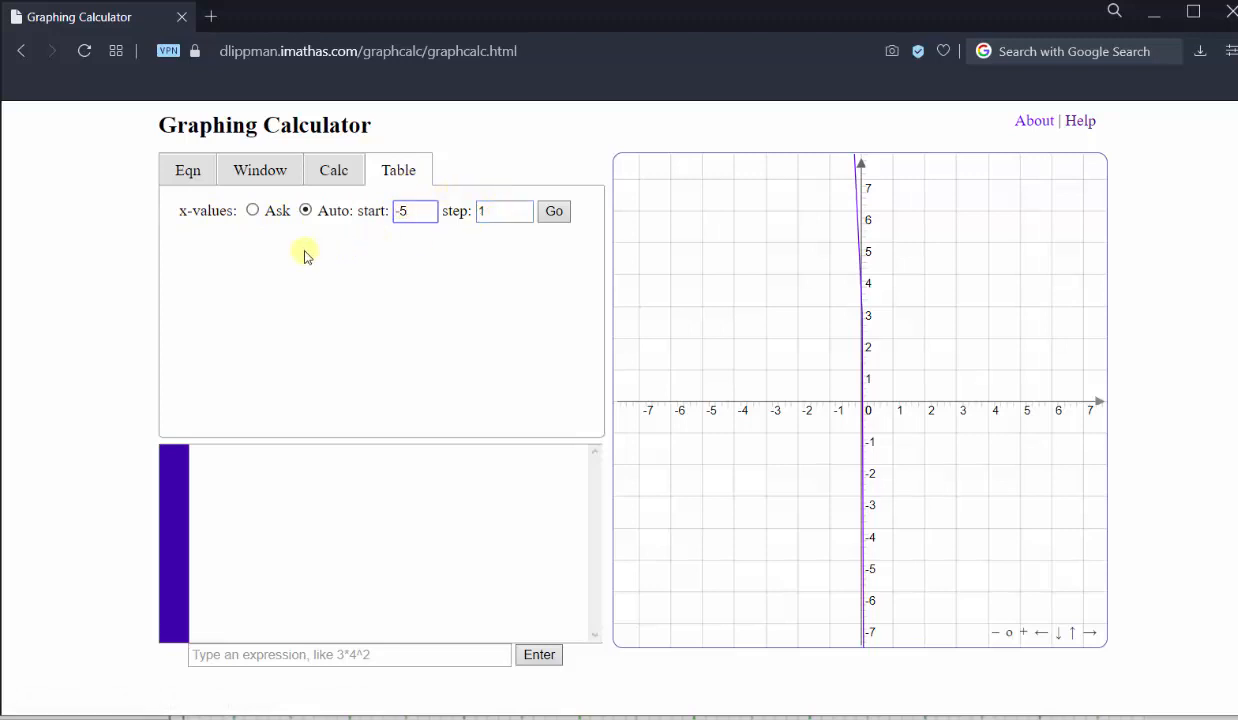
left_click(554, 211)
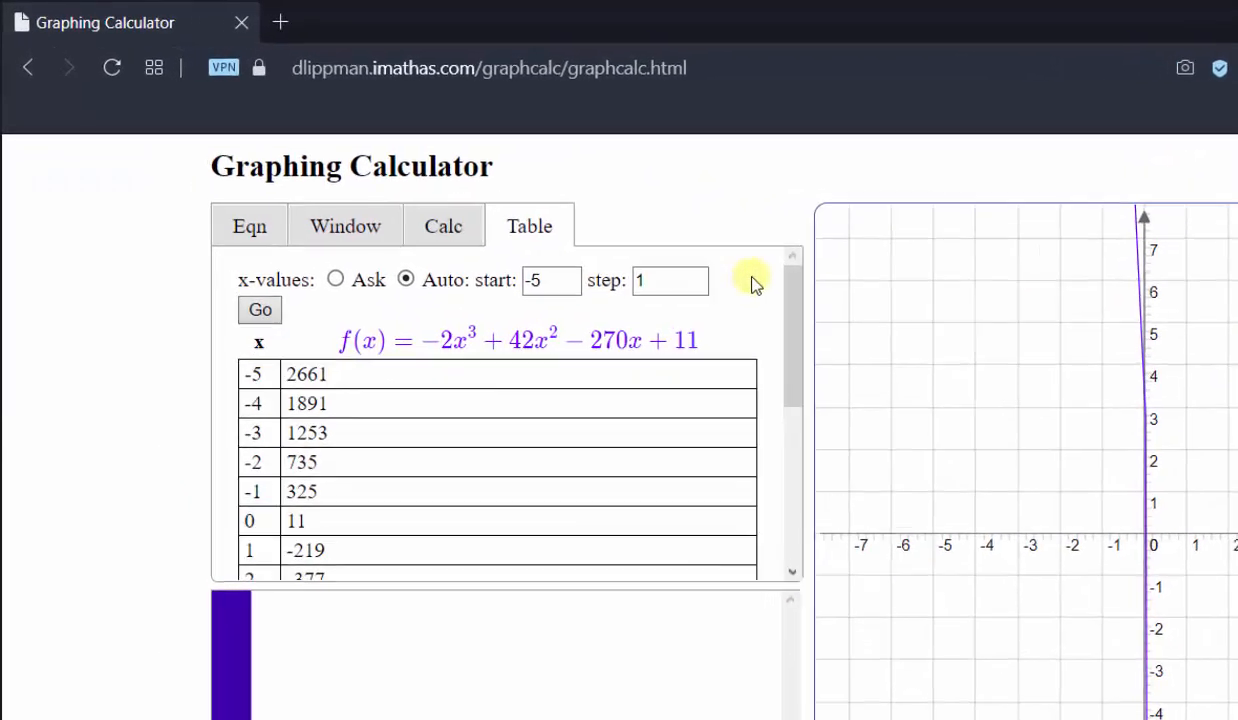
left_click_drag(794, 312, 788, 400)
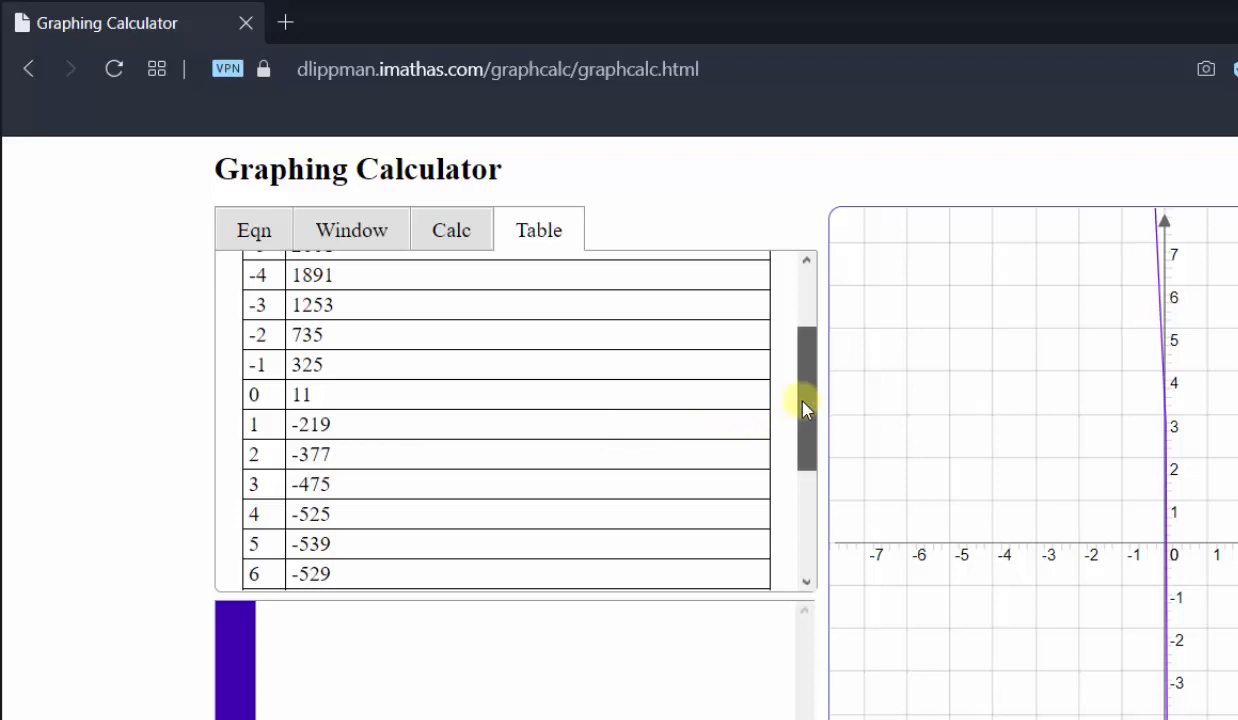
left_click_drag(804, 403, 798, 442)
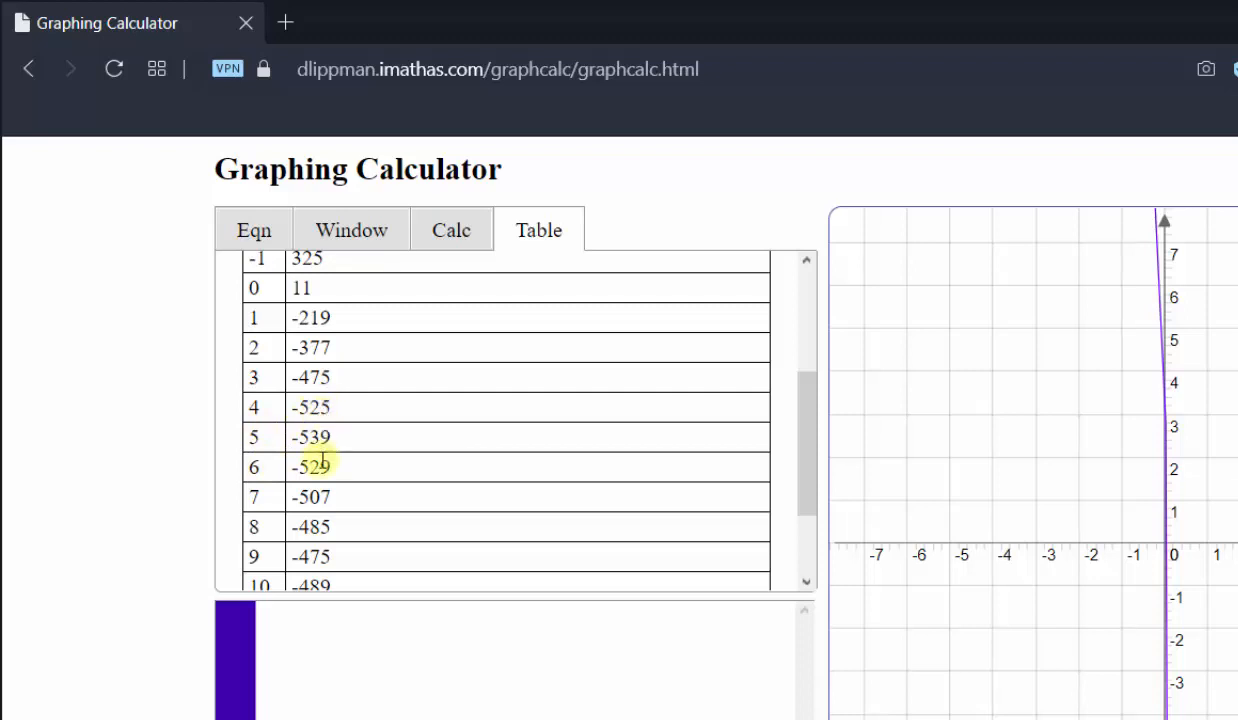
left_click_drag(806, 428, 816, 469)
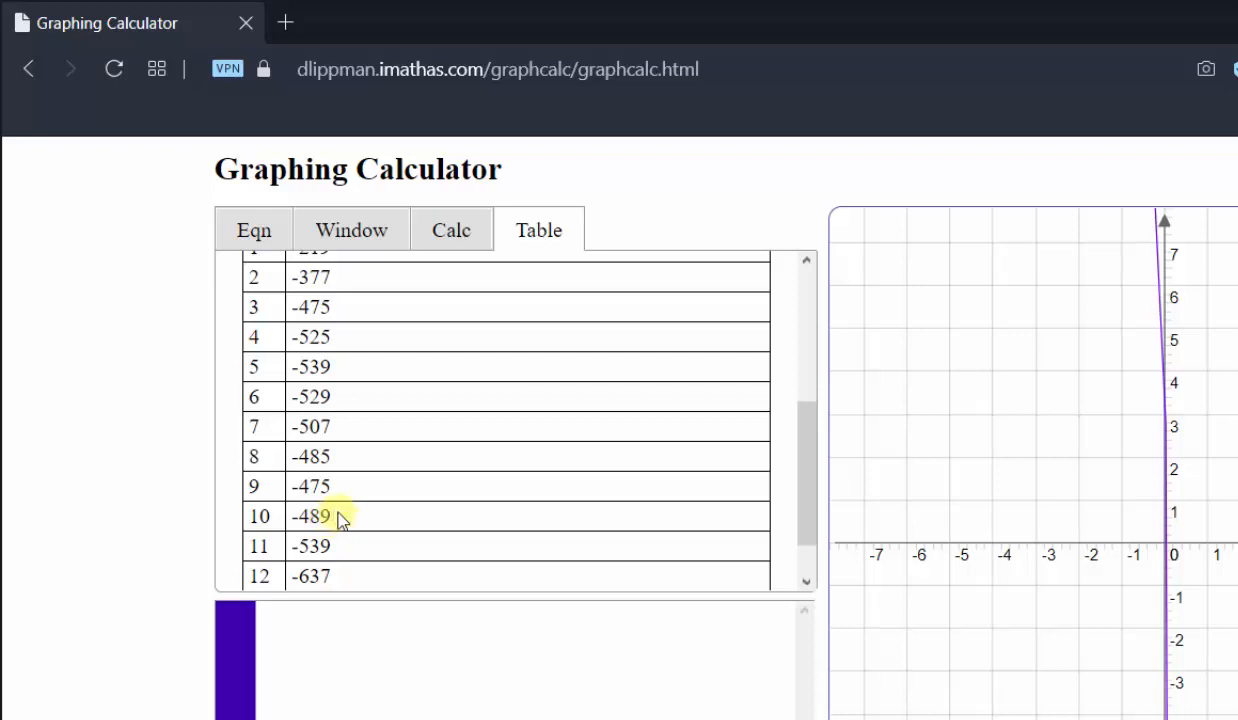
Set the graph window's x-min to 2 and x-max to 12.
left_click(356, 235)
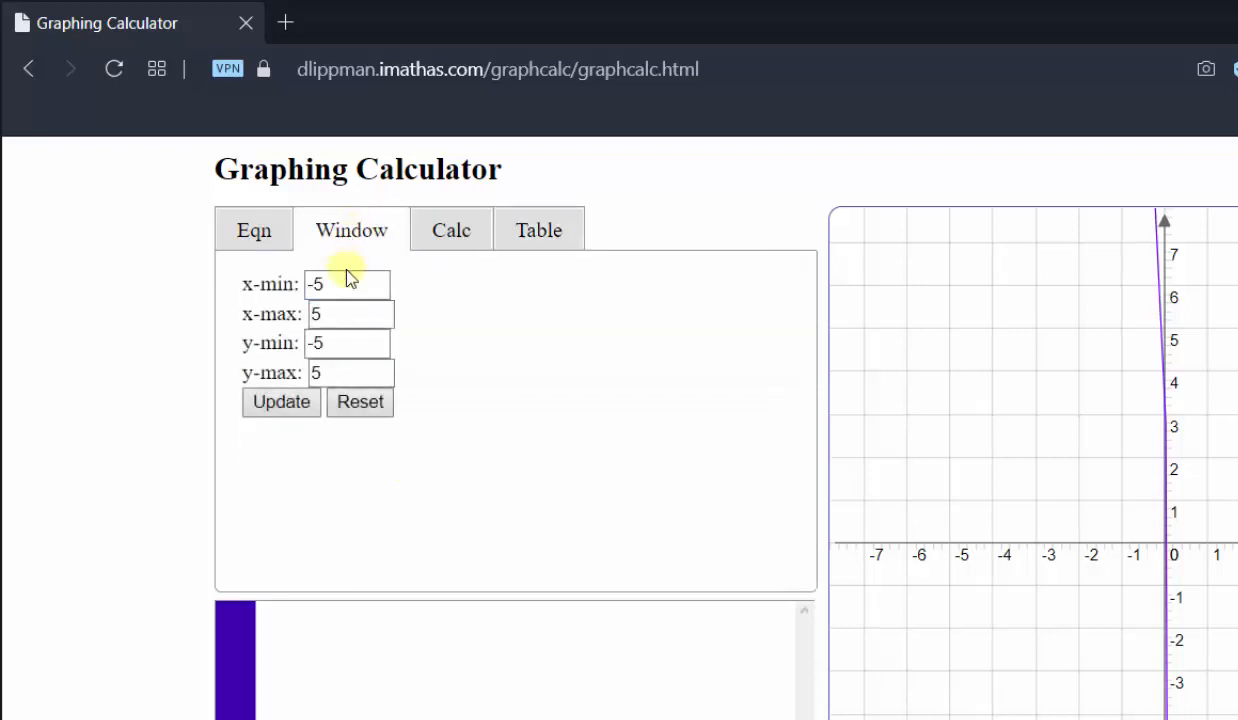
left_click_drag(343, 285, 270, 293)
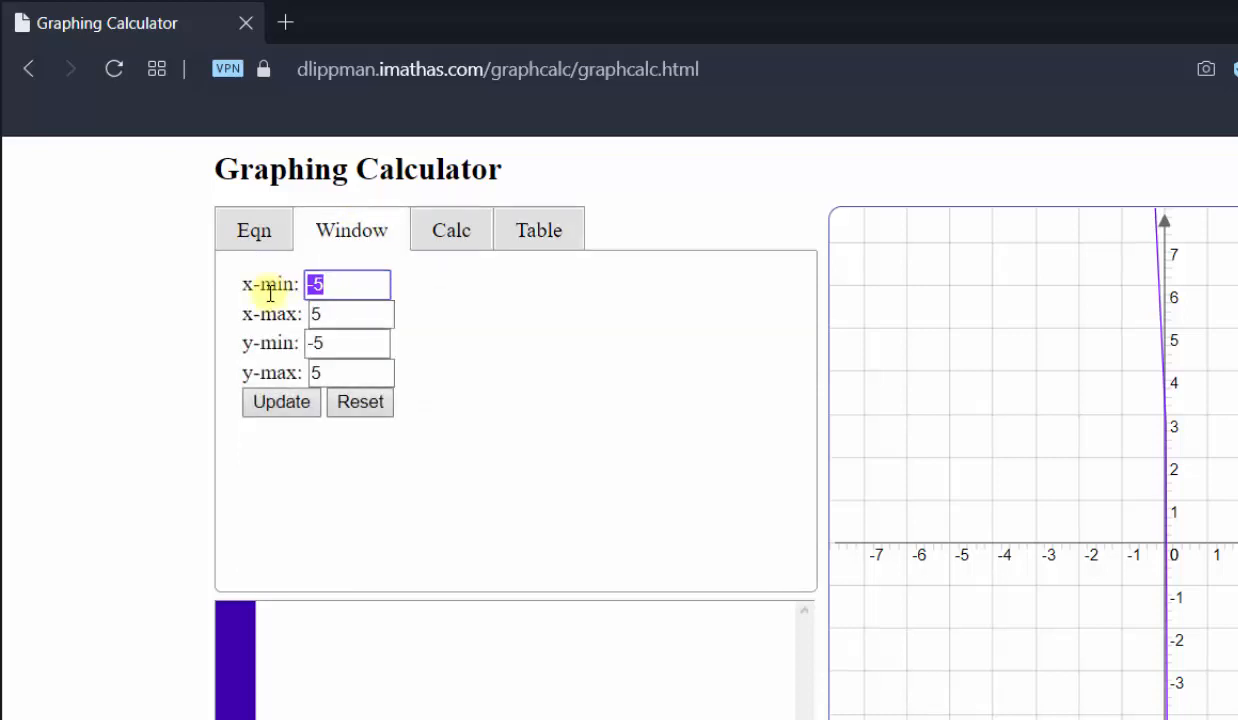
type("2")
key("Tab")
type("12")
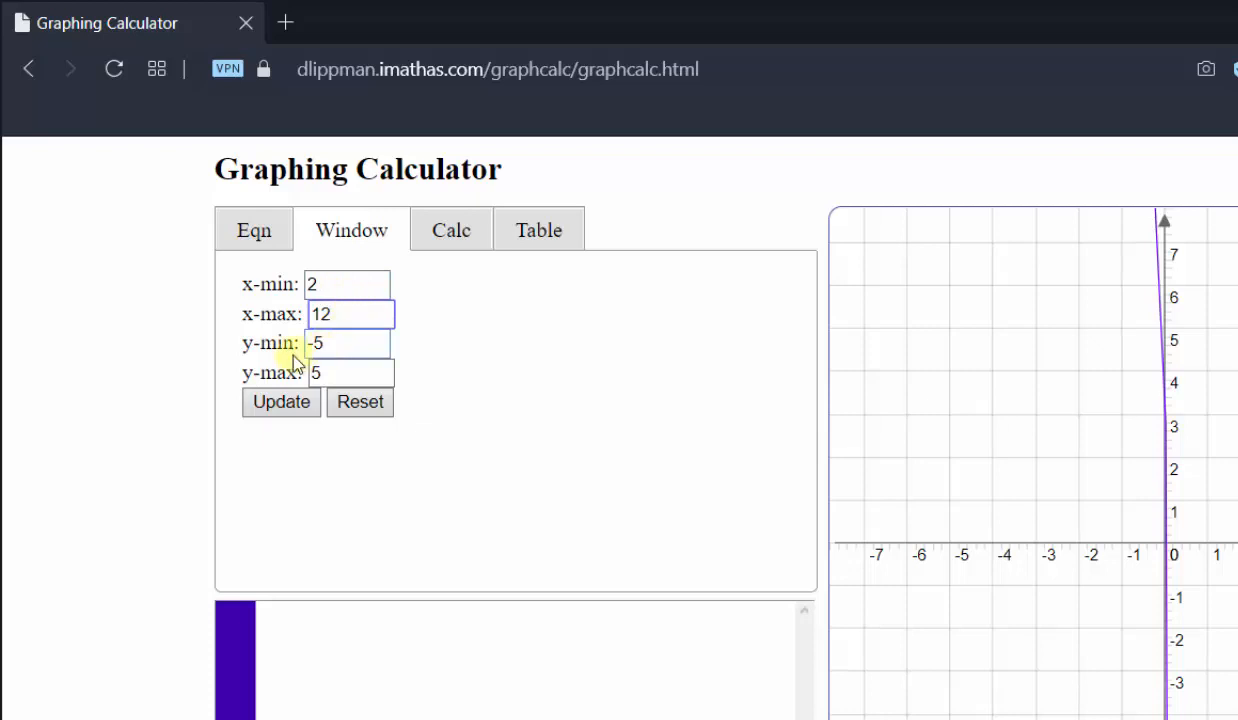
Set the graph window's y-min to -600 and y-max to -400, and update the graph.
left_click_drag(332, 344, 316, 344)
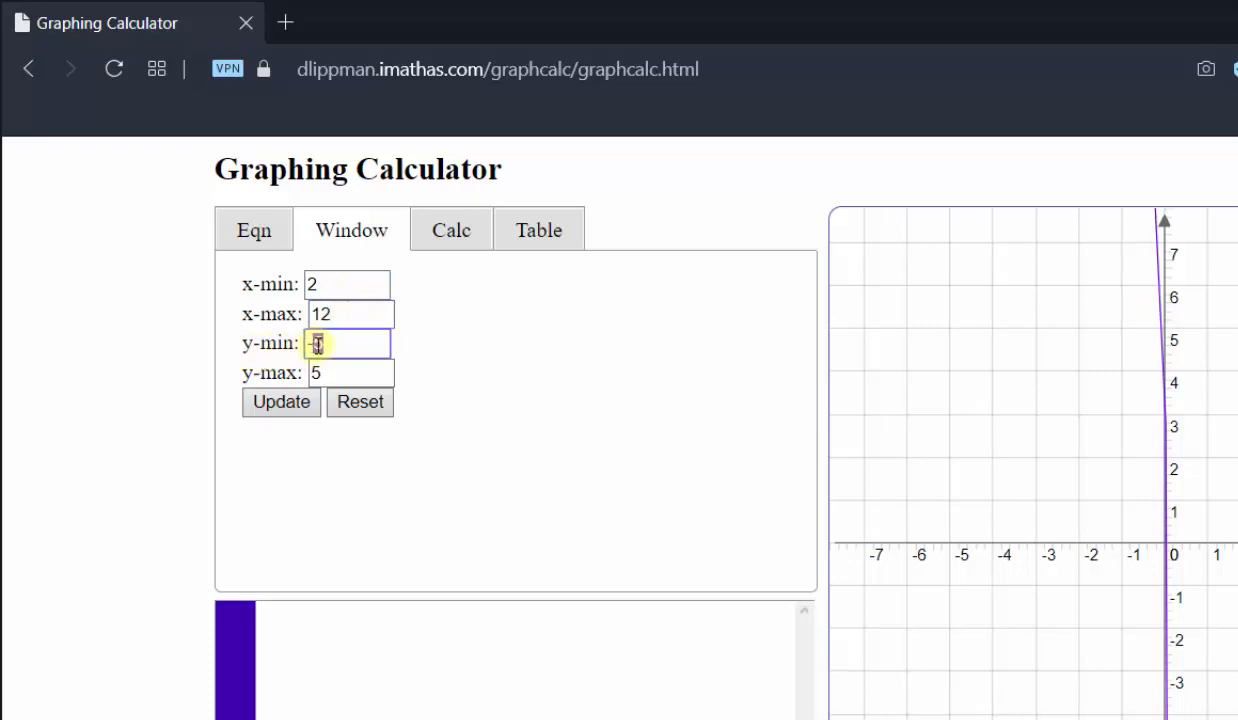
type("-")
type("-66")
type("0")
key("Tab")
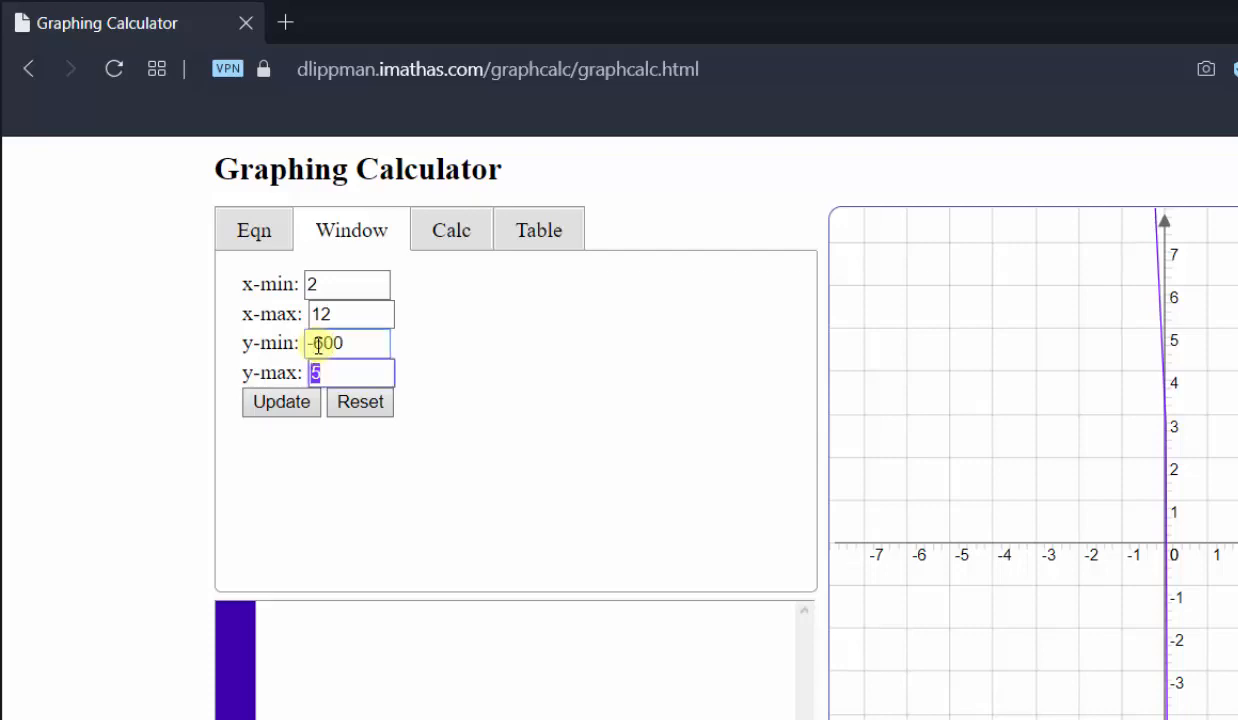
type("-400")
left_click(266, 380)
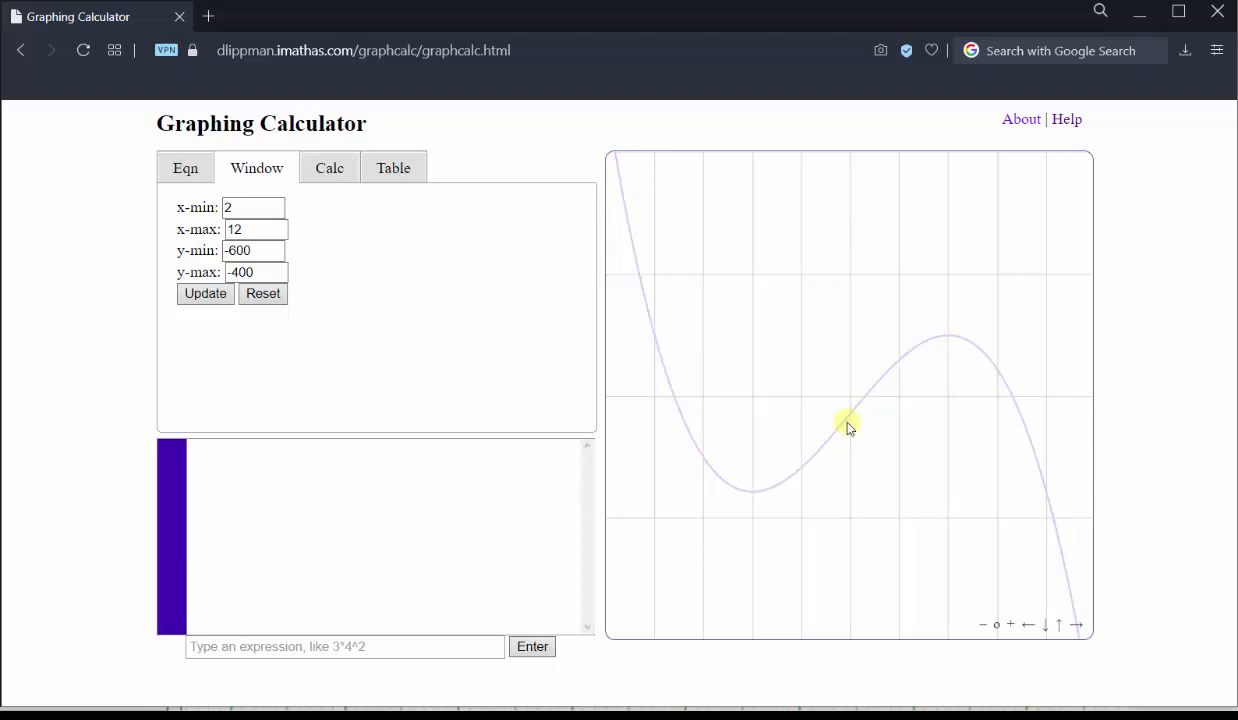
Change the graph window's x-min to -2 and y-max to 100, and redraw the graph.
double_click(228, 207)
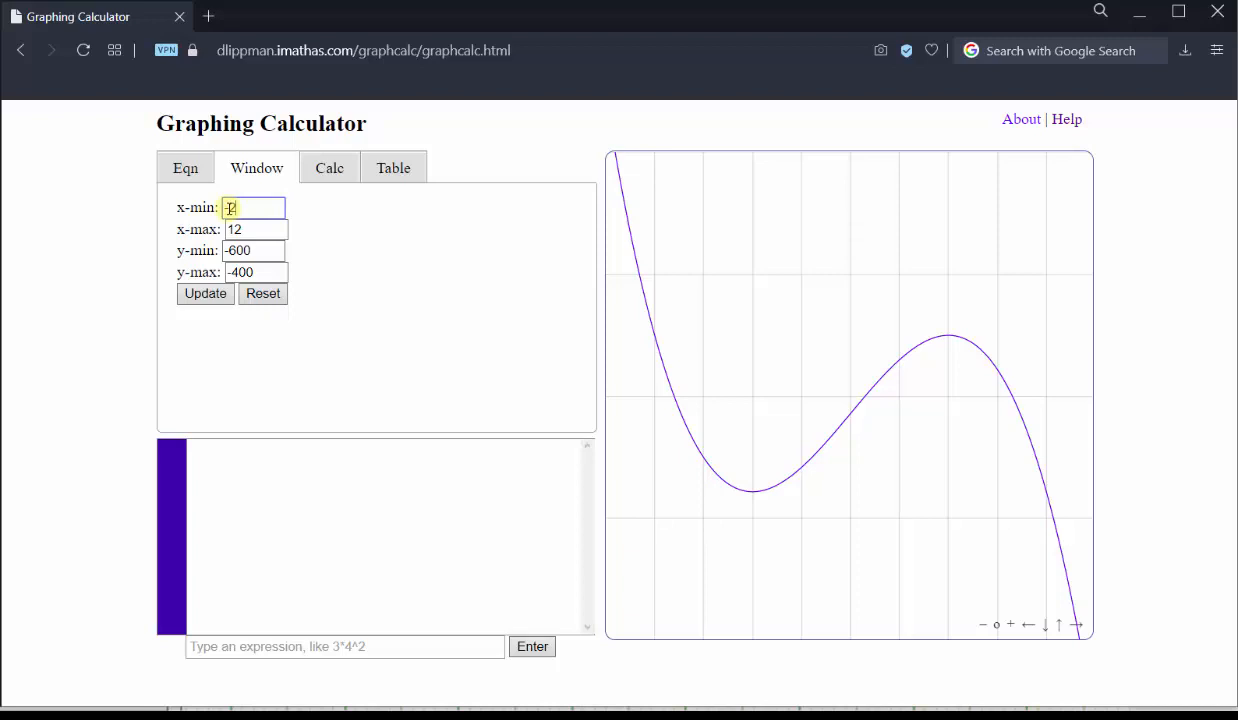
double_click(232, 270)
left_click(257, 269)
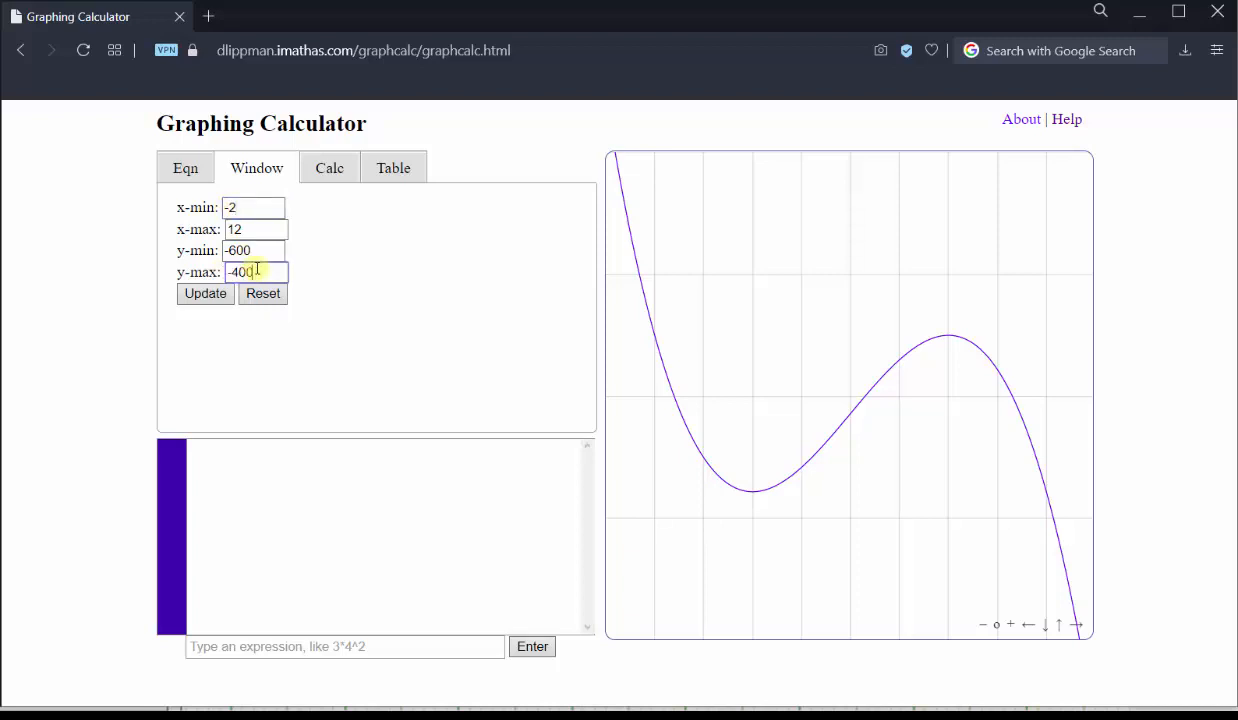
left_click_drag(257, 269, 224, 272)
type("1")
left_click(210, 295)
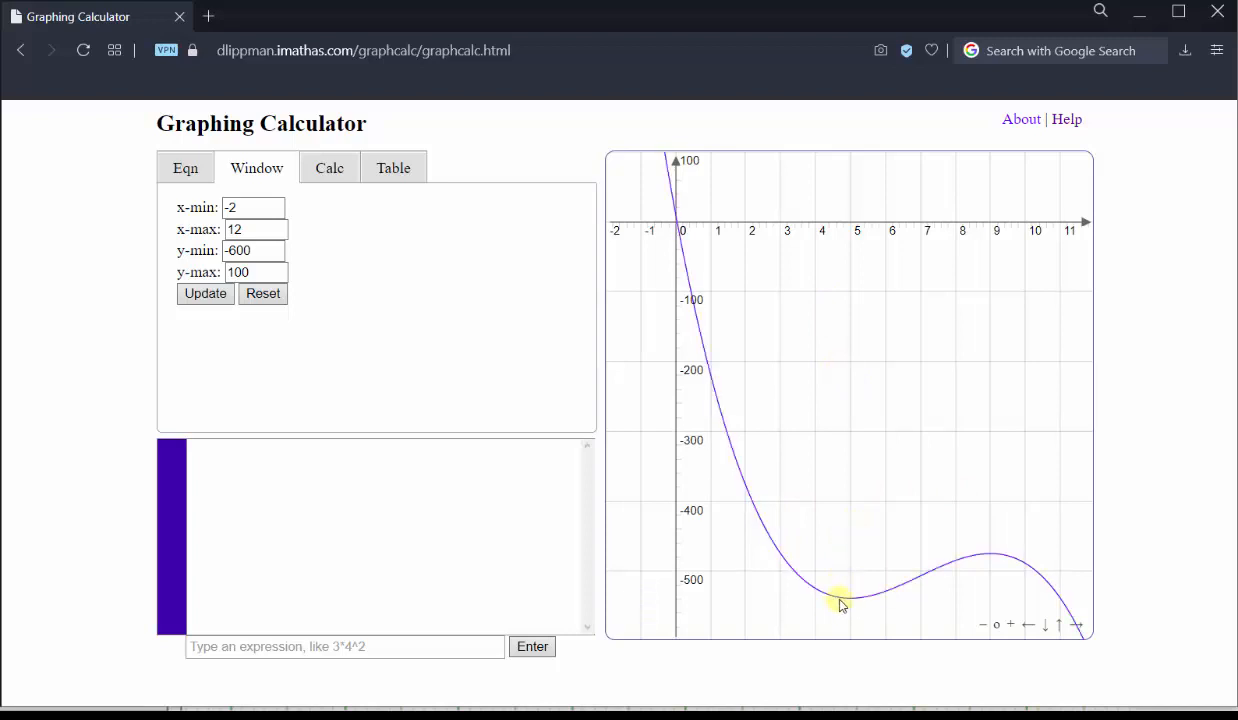
Find the function's local minimum with the Min calculation by boxing the curve's low point near x = 5.
left_click(336, 175)
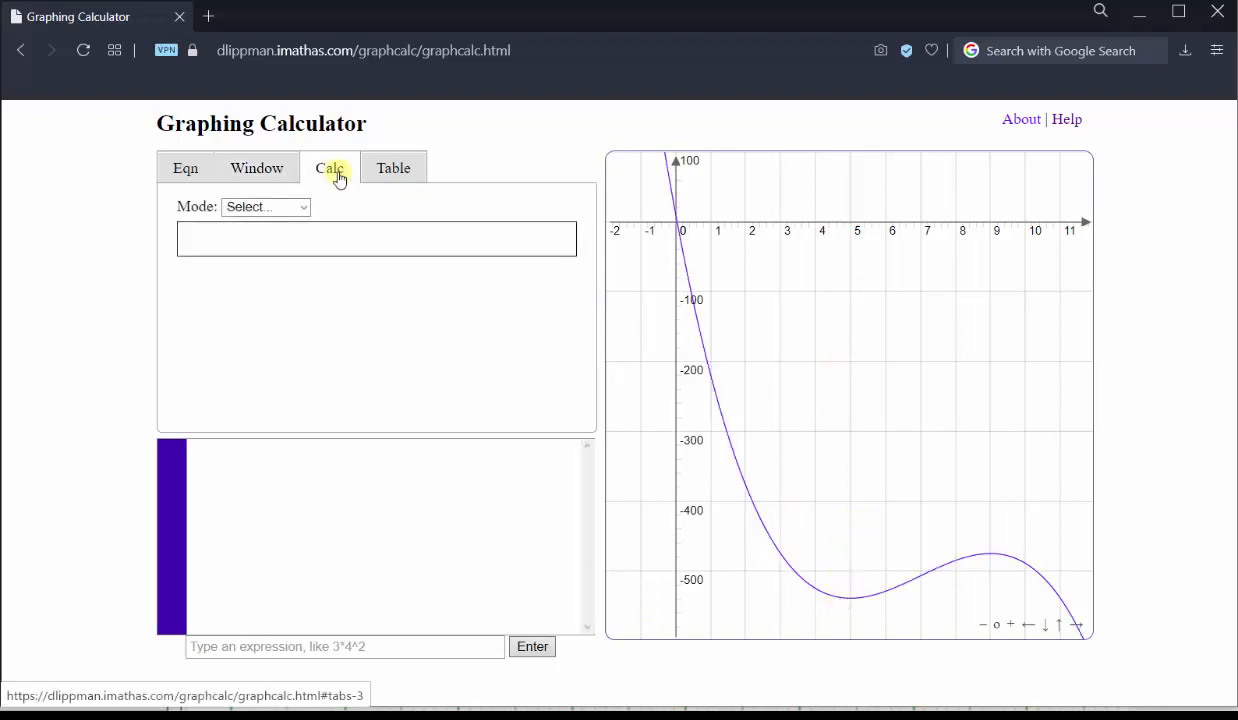
left_click(303, 207)
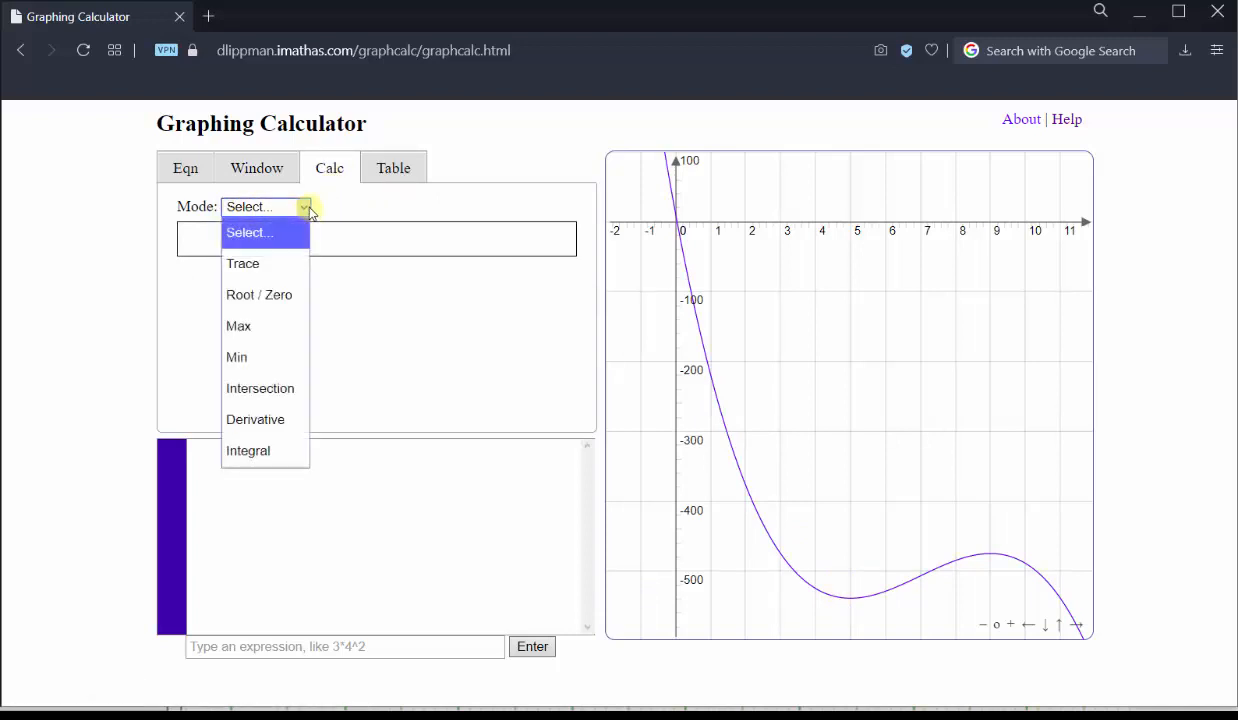
left_click(236, 357)
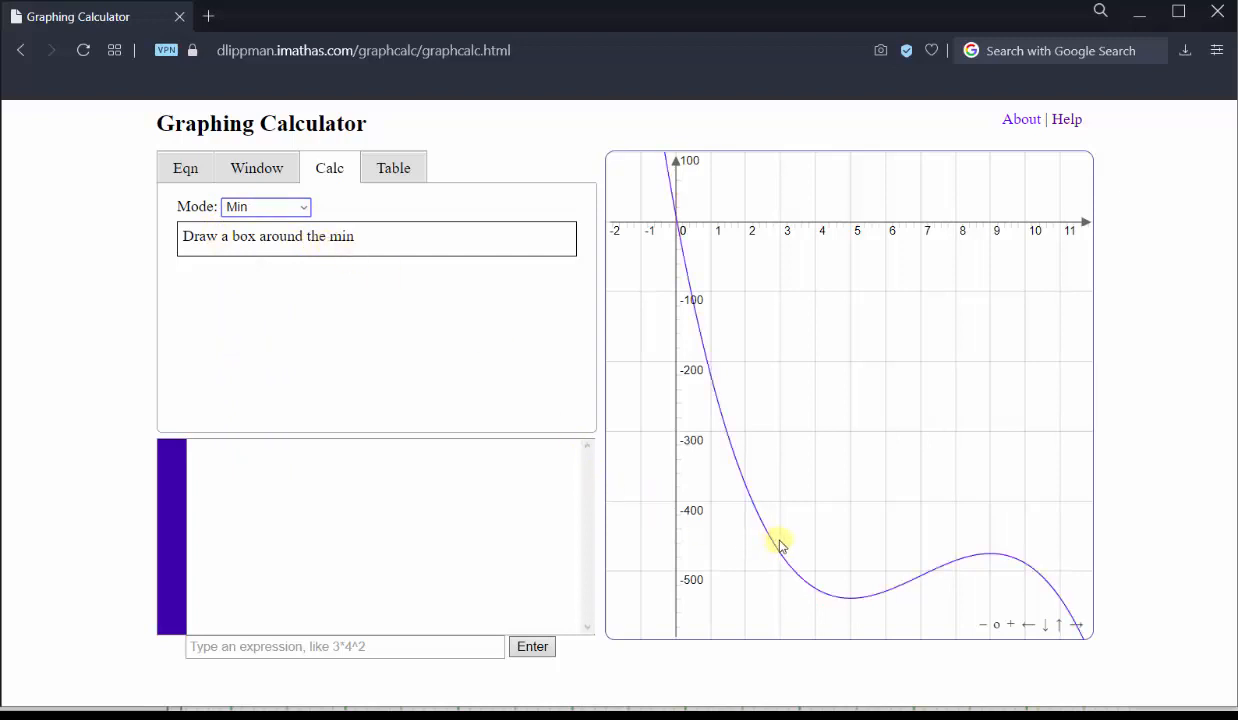
left_click_drag(780, 543, 913, 638)
left_click_drag(912, 637, 912, 635)
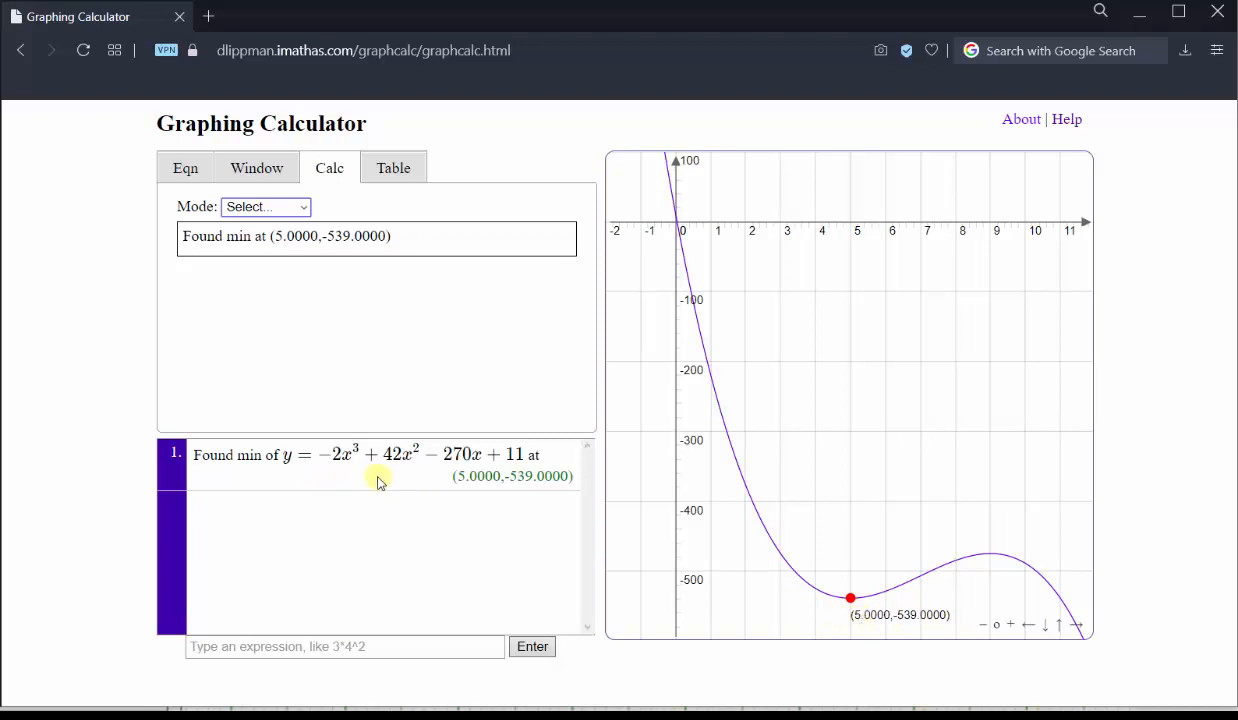
Find the function's local maximum with the Max calculation by boxing the curve's peak near x = 9.
left_click(995, 561)
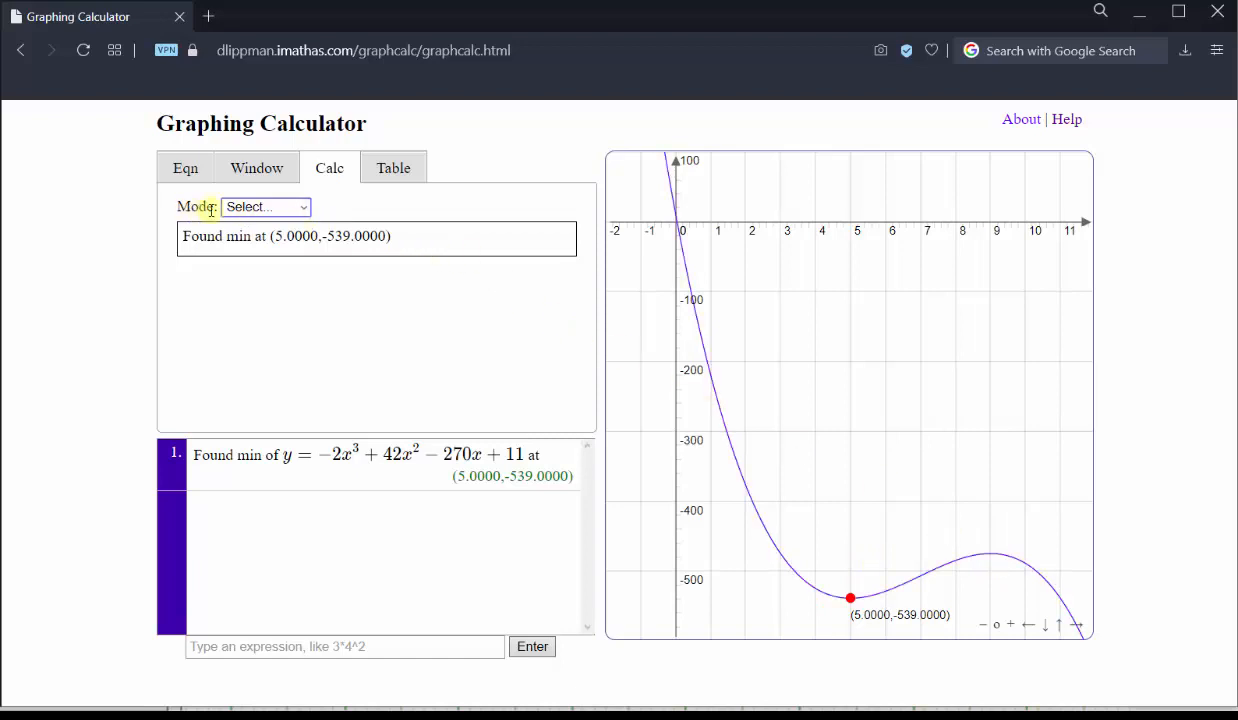
left_click(295, 207)
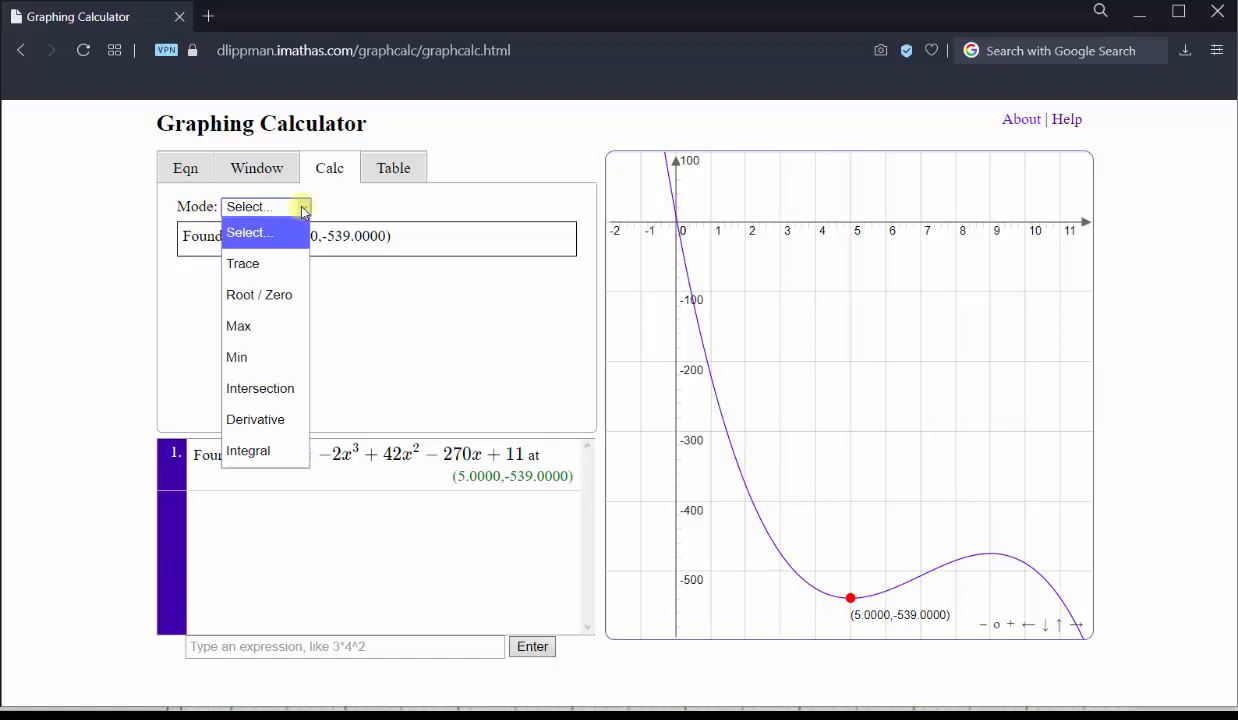
left_click(259, 325)
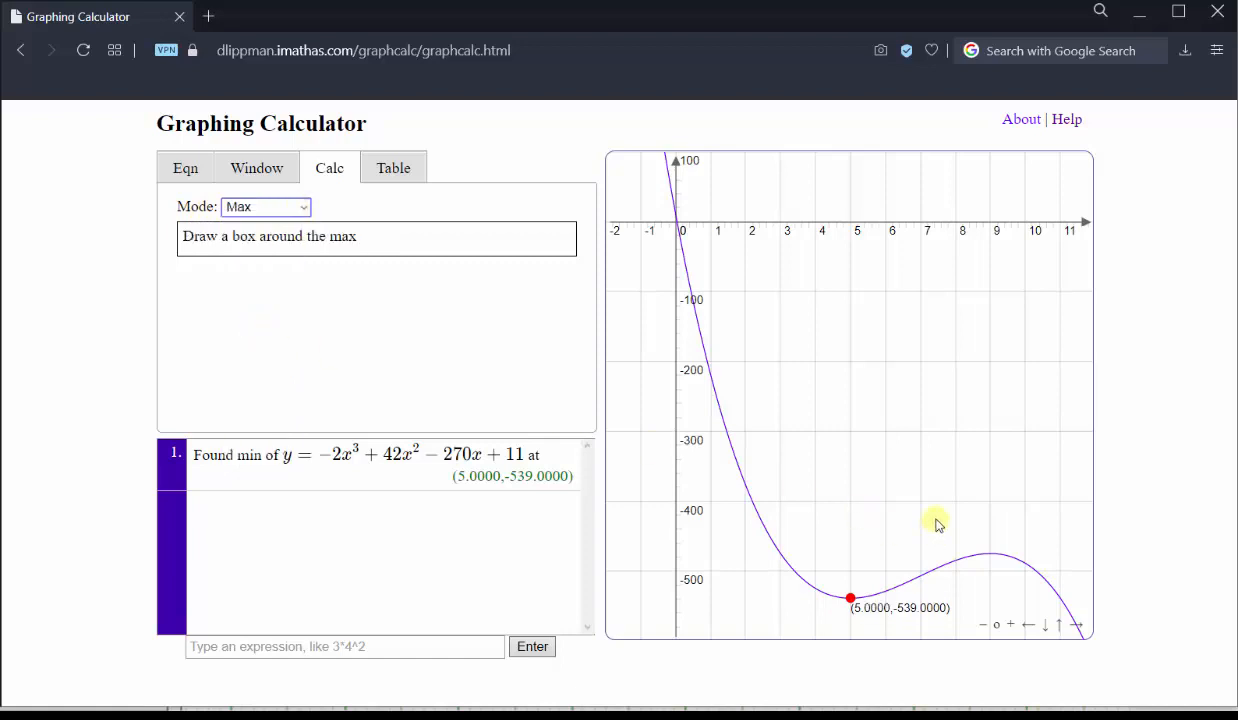
mouse_move(939, 515)
left_mouse_down()
mouse_move(959, 549)
mouse_move(1045, 597)
left_mouse_up()
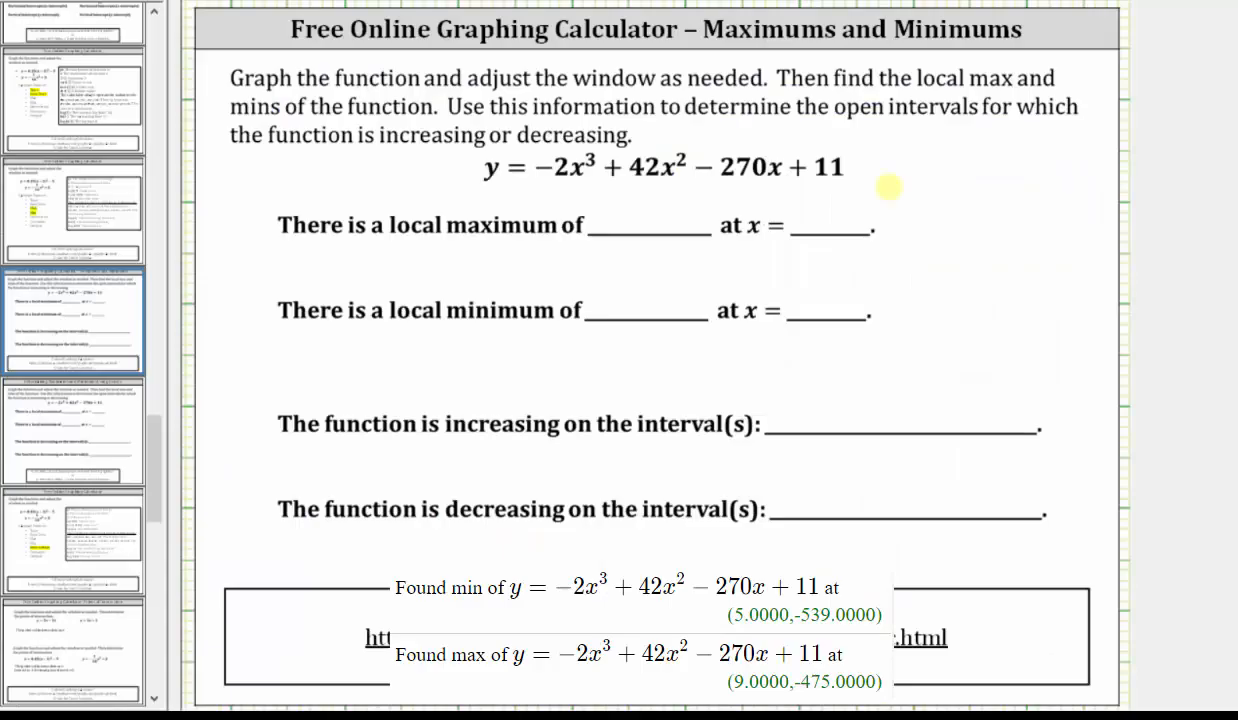
On the worksheet, handwrite the local maximum point, beginning with "(9,", beside the local maximum statement.
mouse_move(926, 207)
left_mouse_down()
mouse_move(918, 236)
mouse_move(940, 222)
mouse_move(945, 238)
left_mouse_up()
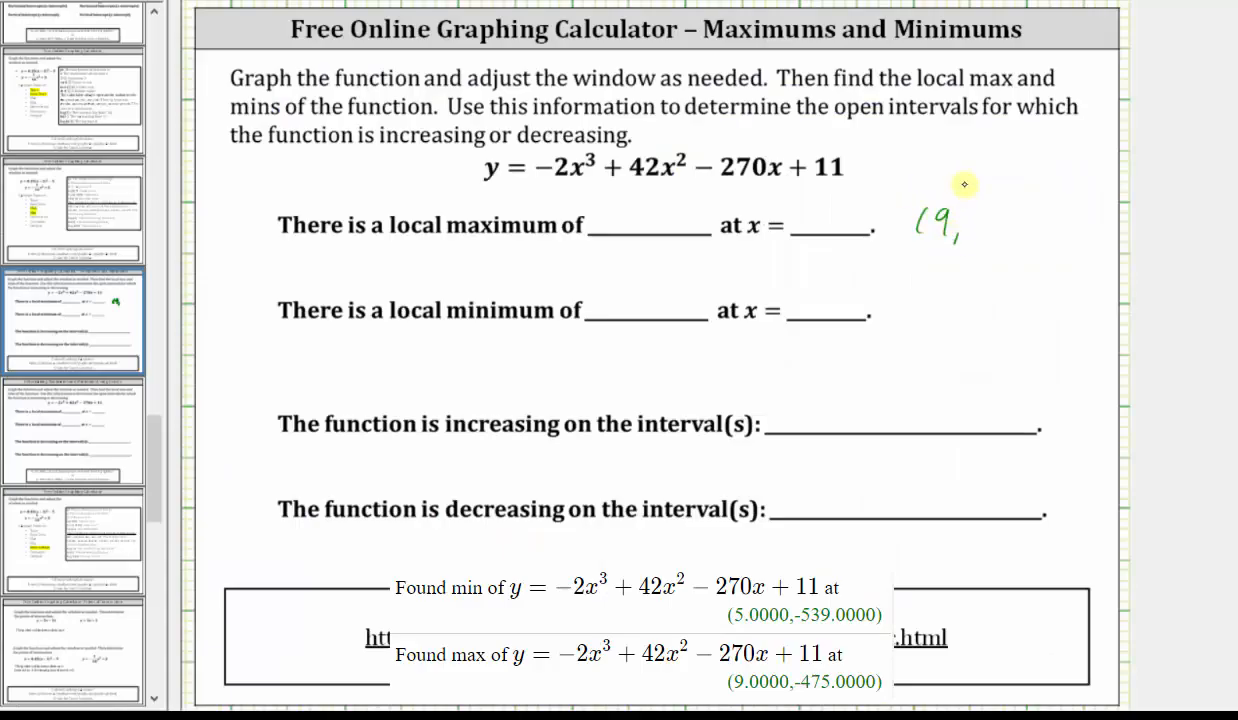